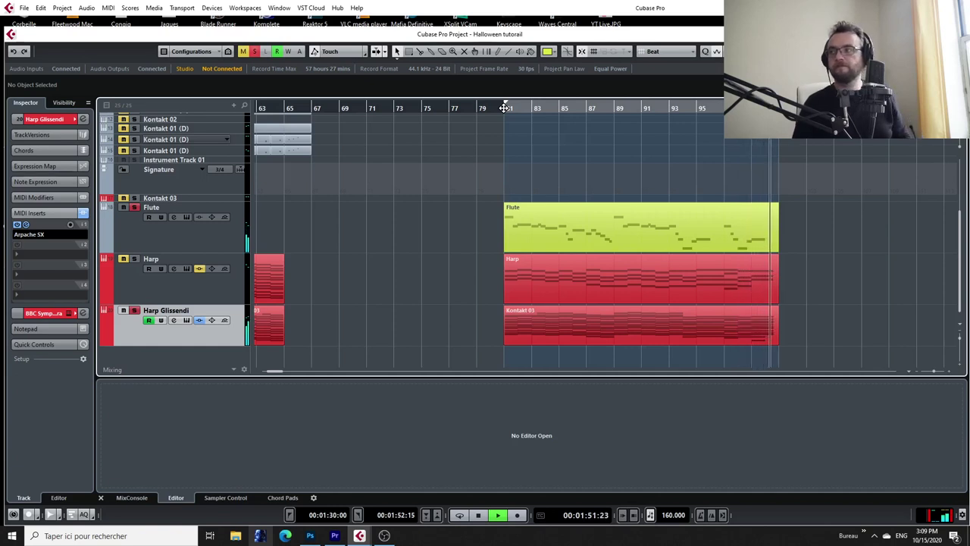
Stop playback so the Flute and Harp staves from bar 81 can be viewed.
{"action": "key", "text": "space"}
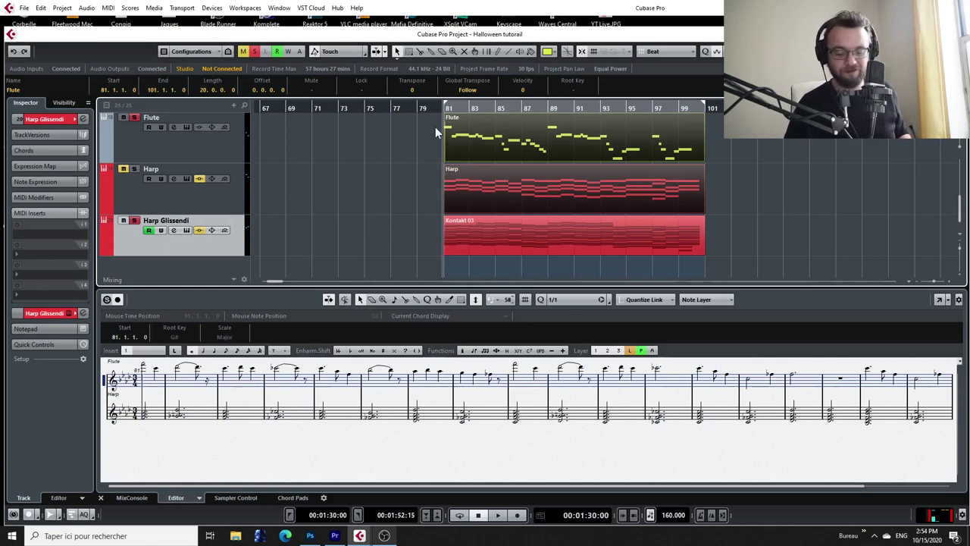
Play the flute and harp passage from bar 81, then stop it.
{"action": "key", "text": "space"}
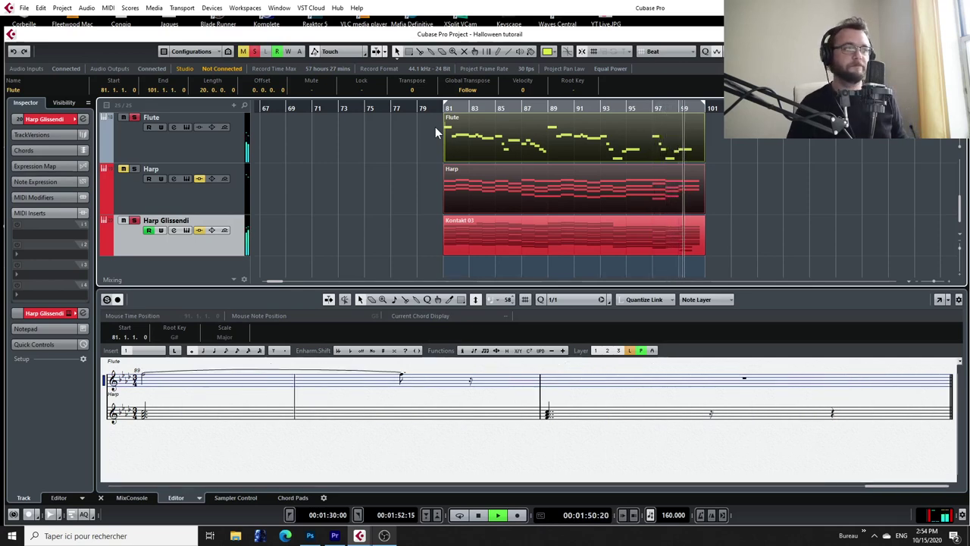
{"action": "key", "text": "space"}
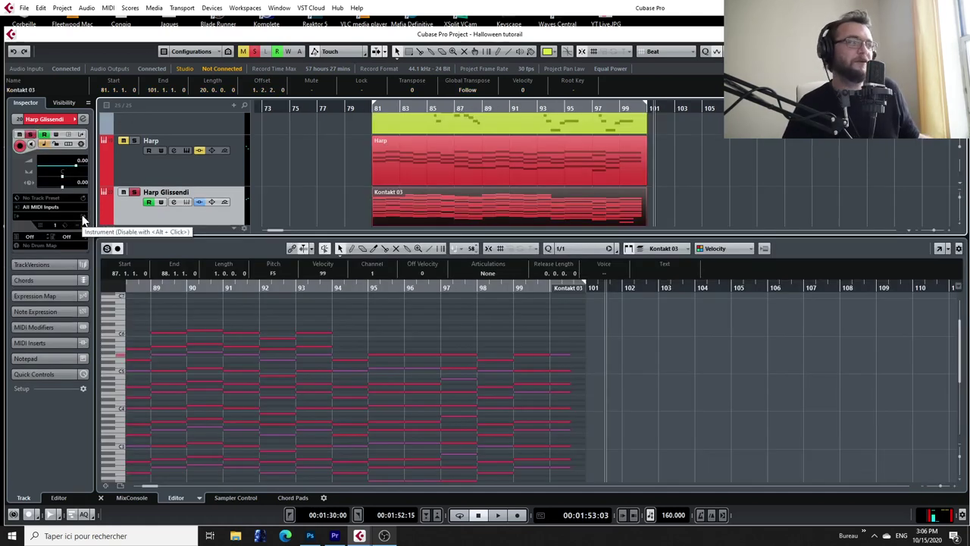
Load BBC Symphony Orchestra from the Synth group as Harp Glissendi's instrument.
{"action": "left_click", "coordinate": [84, 220]}
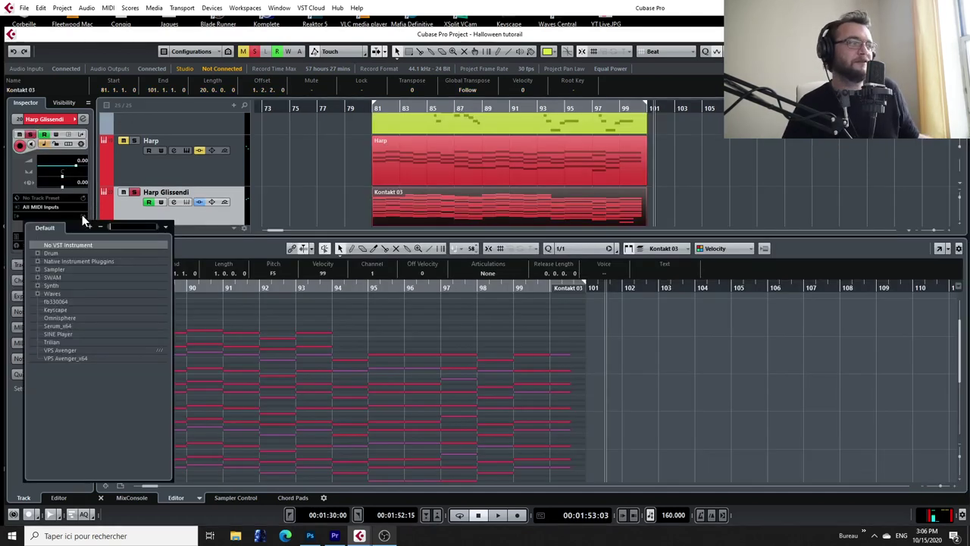
{"action": "left_click", "coordinate": [36, 286]}
{"action": "left_click", "coordinate": [70, 294]}
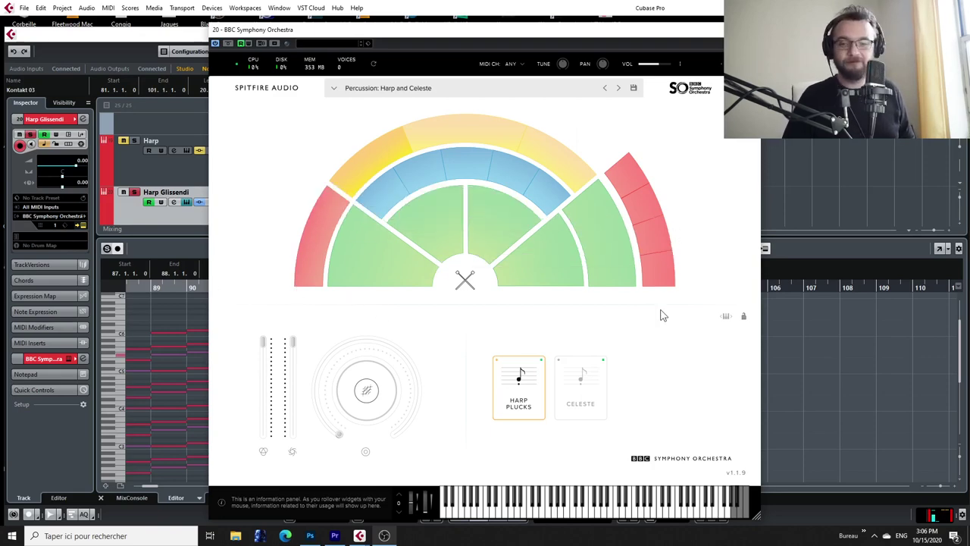
Move the BBC Symphony Orchestra window lower and record a live harp take, then stop.
{"action": "left_click_drag", "start_coordinate": [515, 28], "coordinate": [583, 263]}
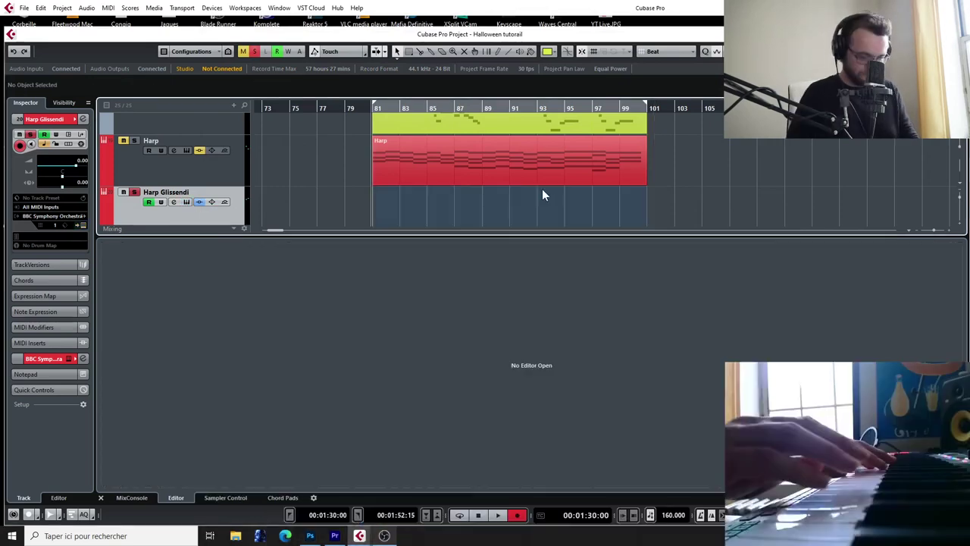
{"action": "key", "text": "Delete"}
{"action": "key", "text": "KP_Multiply"}
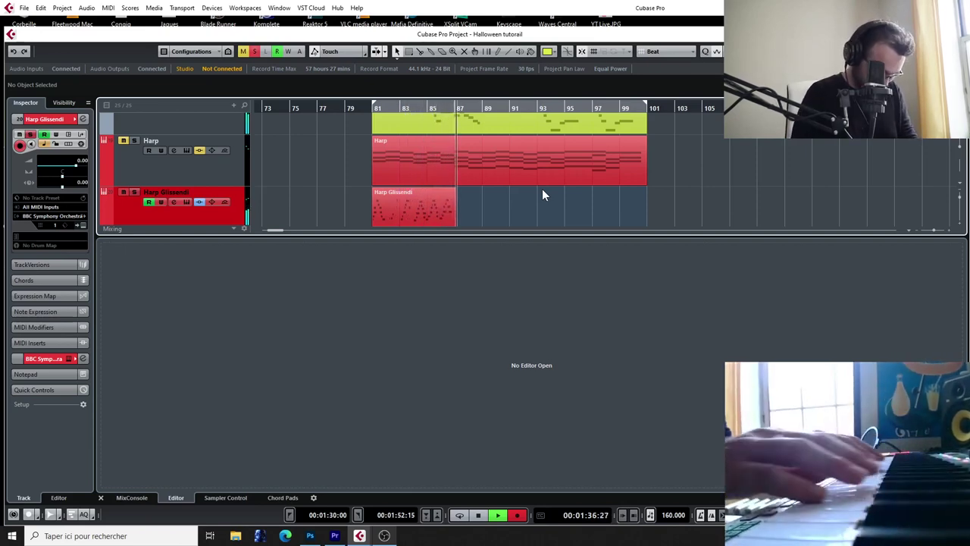
{"action": "key", "text": "space"}
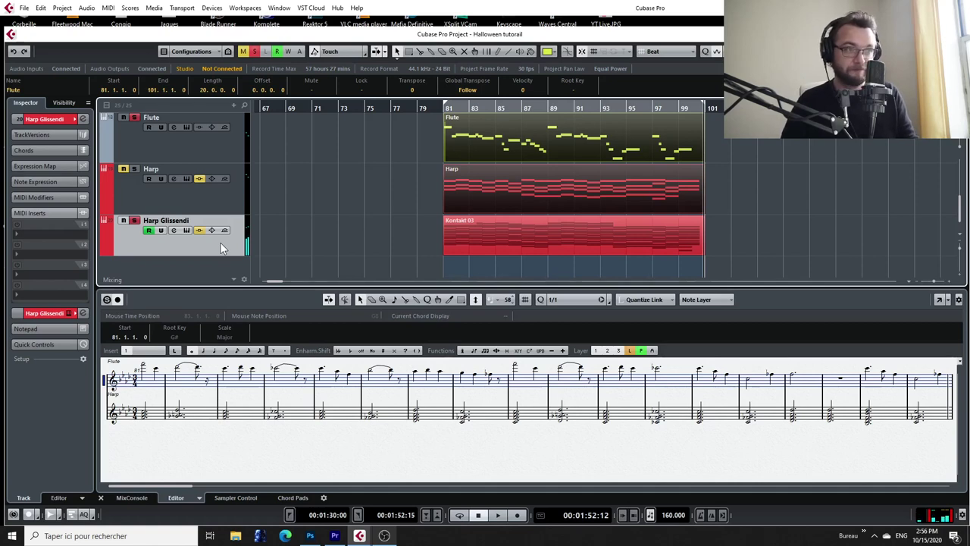
Open the Kontakt 03 part in the key editor and delete its bar-81 notes.
{"action": "double_click", "coordinate": [450, 236]}
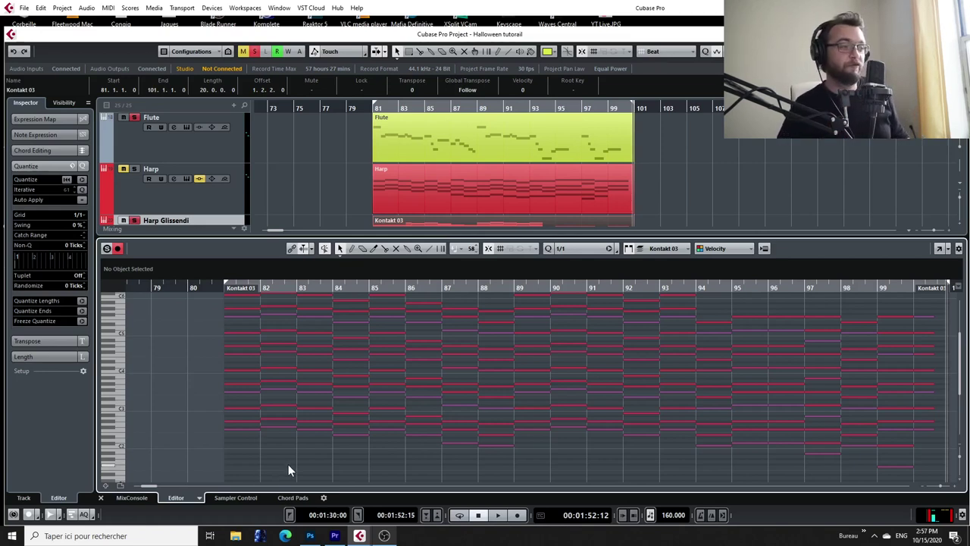
{"action": "scroll", "coordinate": [288, 464], "scroll_direction": "up", "scroll_amount": 3}
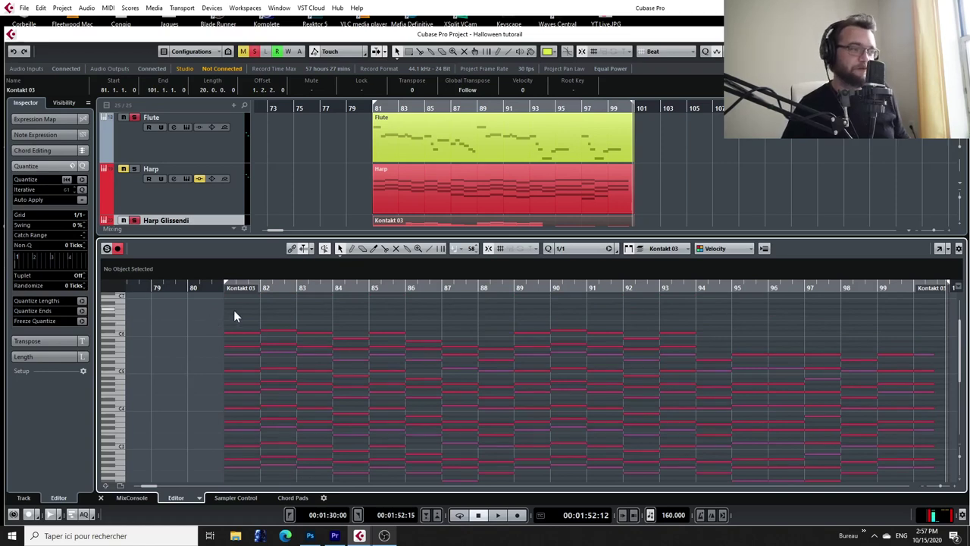
{"action": "left_click_drag", "start_coordinate": [234, 311], "coordinate": [241, 436]}
{"action": "key", "text": "Delete"}
Raise the lowest bar-81 note to Ab2 and stack the note group up to Gb4 and E5.
{"action": "left_click", "coordinate": [255, 462]}
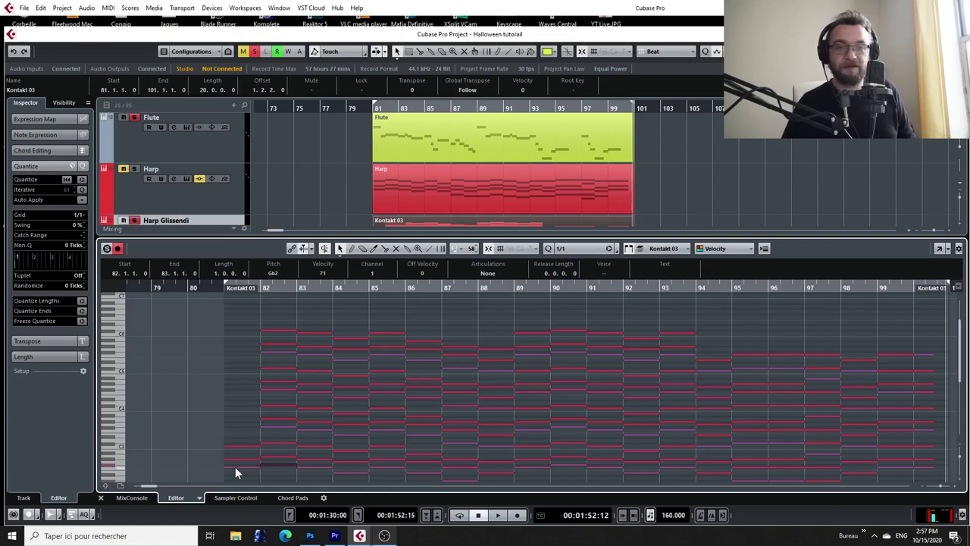
{"action": "left_click_drag", "start_coordinate": [235, 468], "coordinate": [237, 459]}
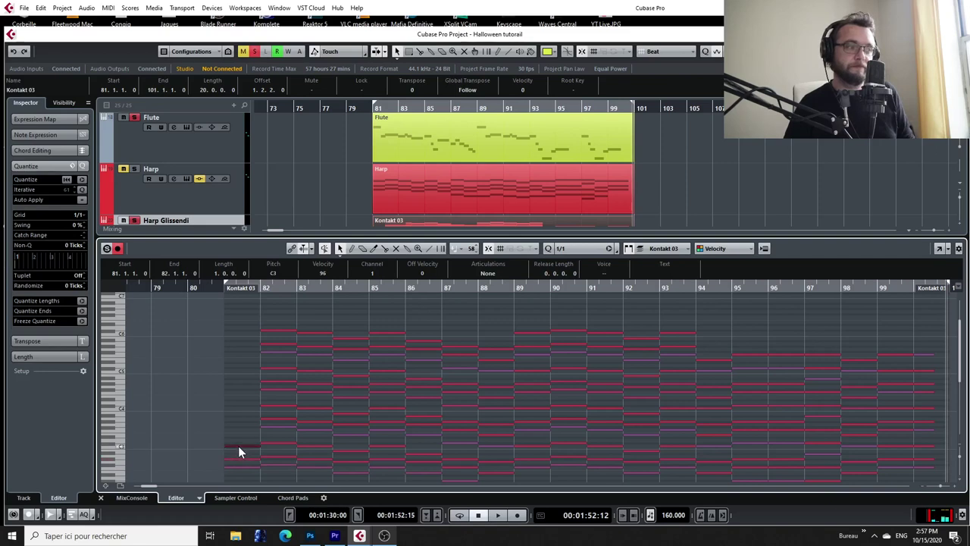
{"action": "left_click_drag", "start_coordinate": [237, 413], "coordinate": [232, 435]}
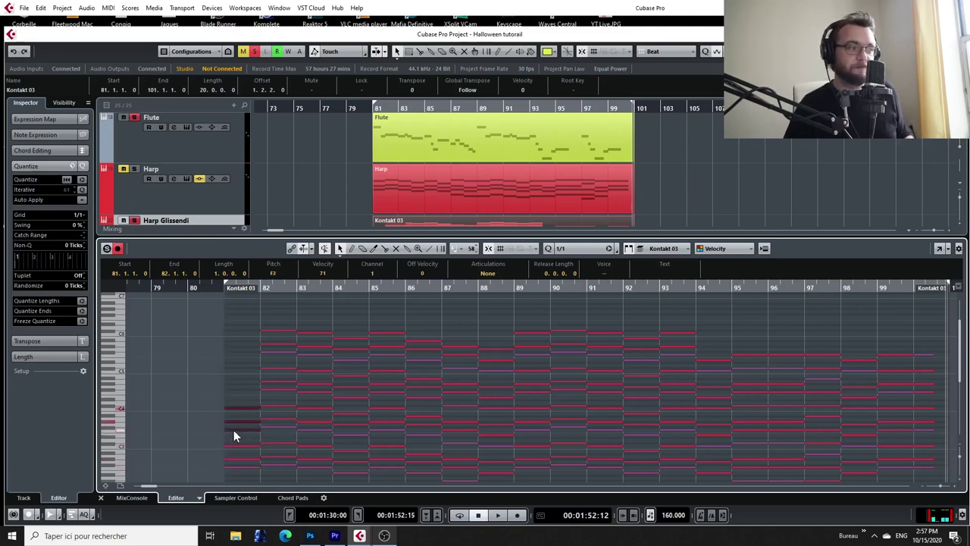
{"action": "left_click_drag", "start_coordinate": [233, 431], "coordinate": [233, 395]}
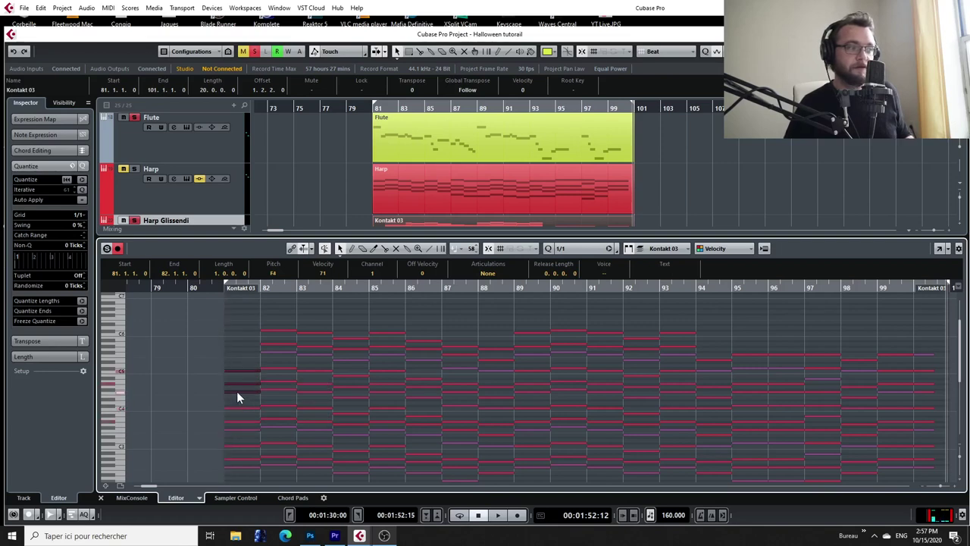
{"action": "left_click_drag", "start_coordinate": [236, 391], "coordinate": [237, 357]}
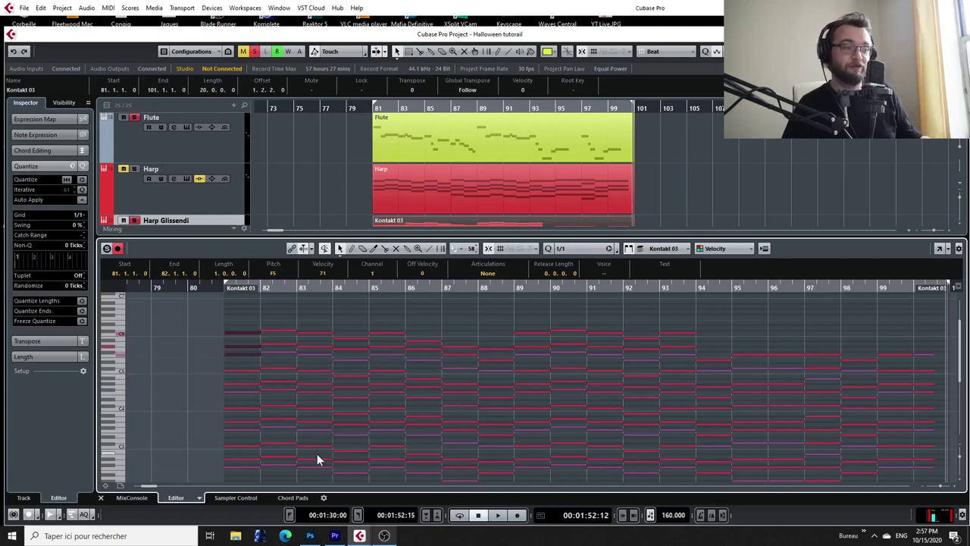
Check the bar-82 chord notes Db3, A3, A4, Gb5 and Db6.
{"action": "left_click", "coordinate": [273, 465]}
{"action": "left_click", "coordinate": [276, 442]}
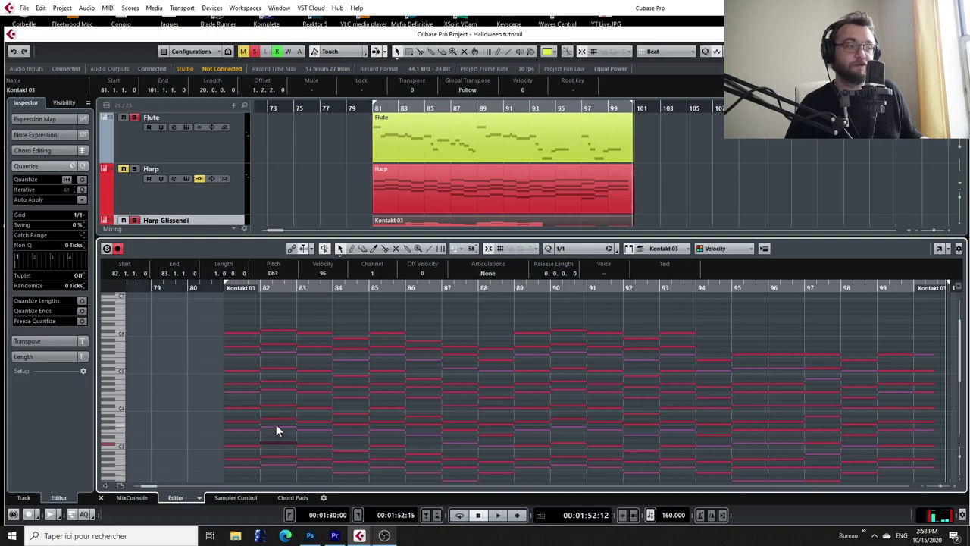
{"action": "left_click", "coordinate": [275, 417]}
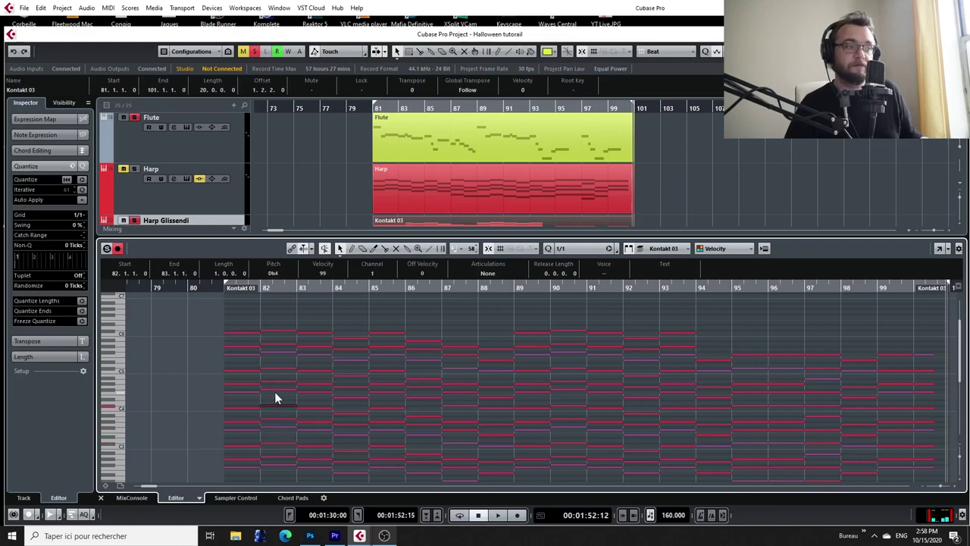
{"action": "left_click", "coordinate": [274, 379]}
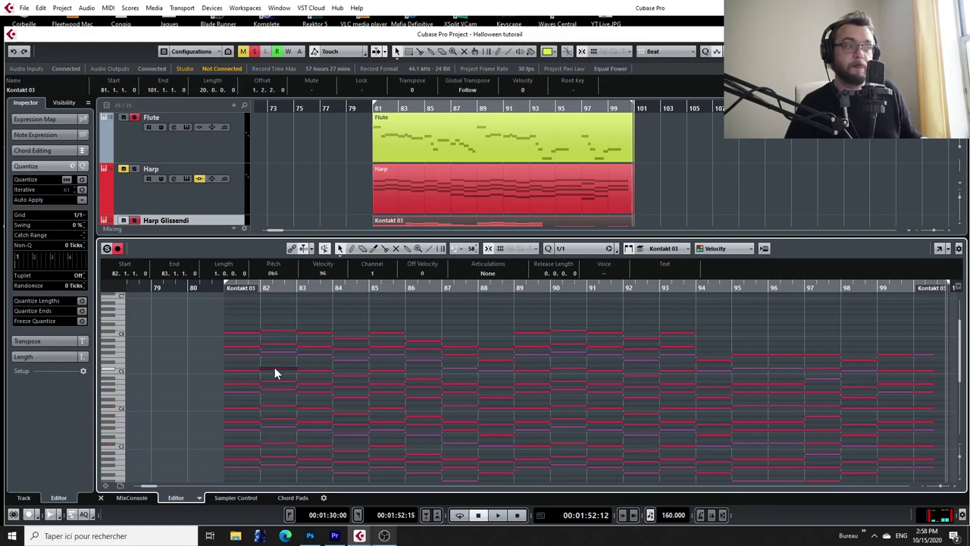
{"action": "left_click", "coordinate": [273, 349]}
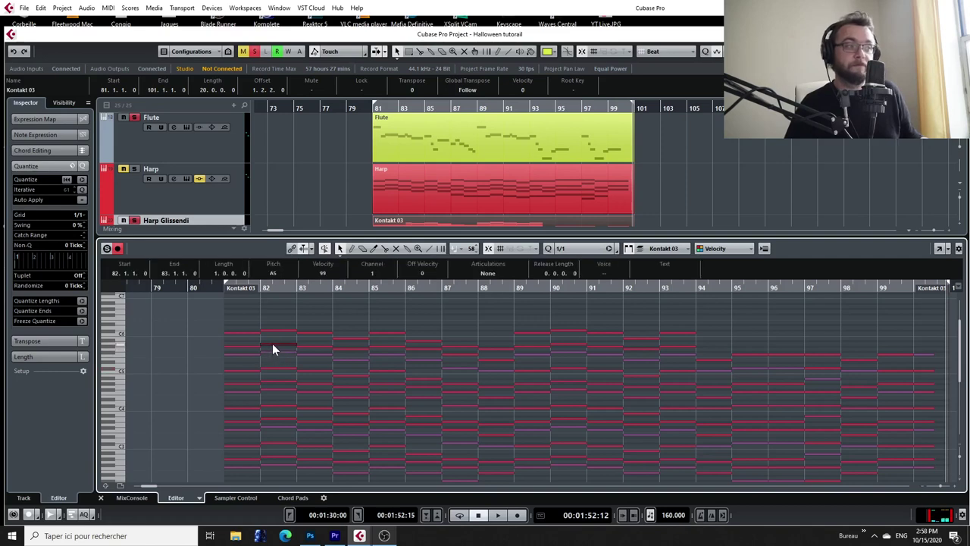
{"action": "left_click", "coordinate": [273, 331]}
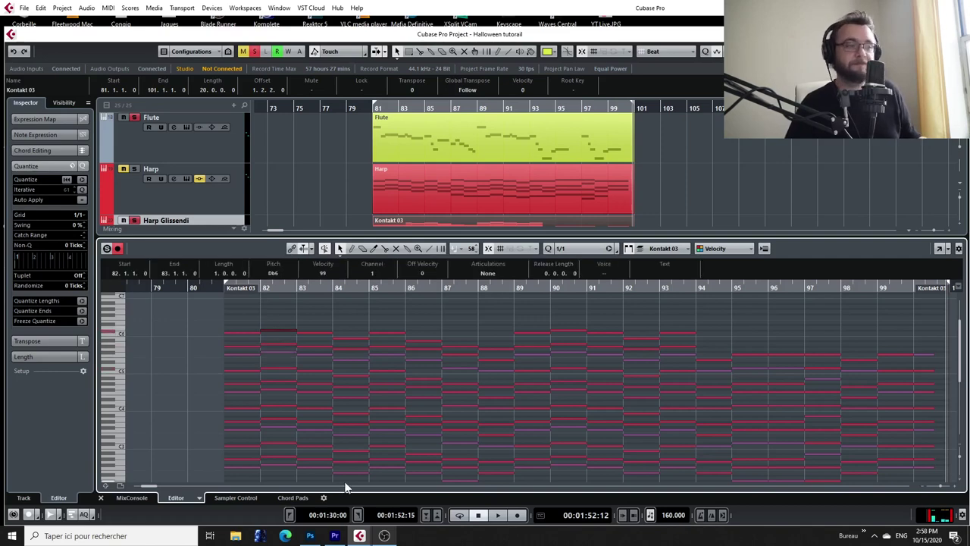
Resize the F5 note at bar 81, then marquee-select all the bar-81 chord notes.
{"action": "left_click", "coordinate": [226, 309]}
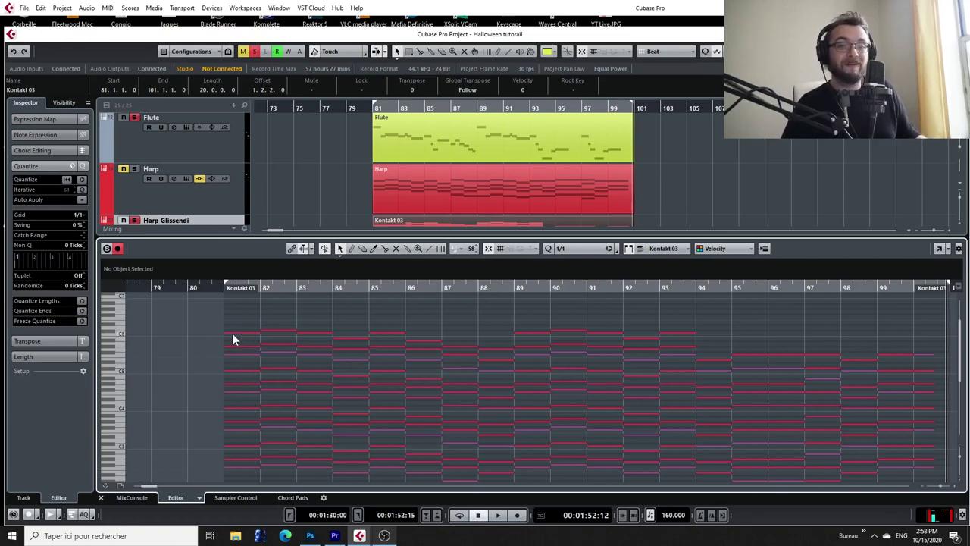
{"action": "left_click", "coordinate": [257, 347]}
{"action": "left_click_drag", "start_coordinate": [256, 354], "coordinate": [250, 478]}
{"action": "left_click", "coordinate": [251, 370]}
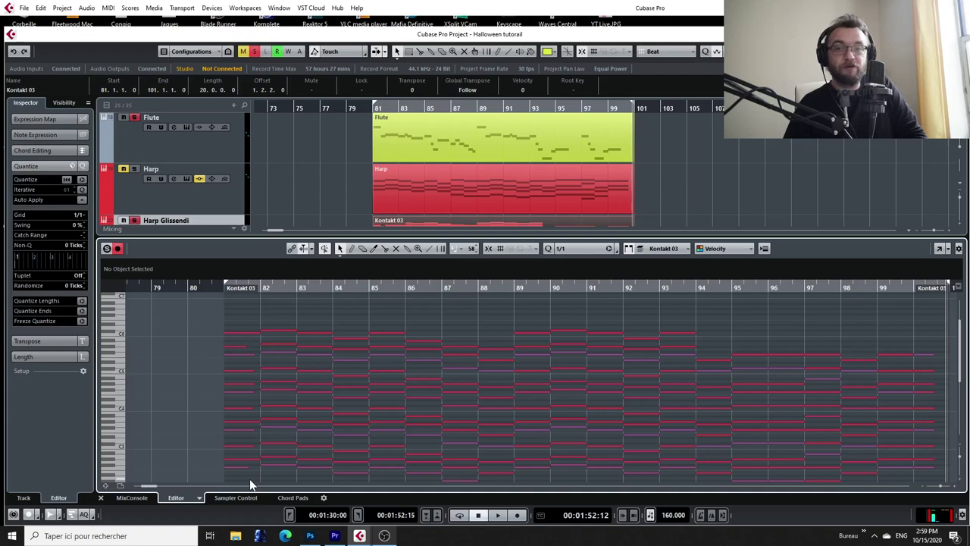
{"action": "left_click_drag", "start_coordinate": [249, 478], "coordinate": [231, 331]}
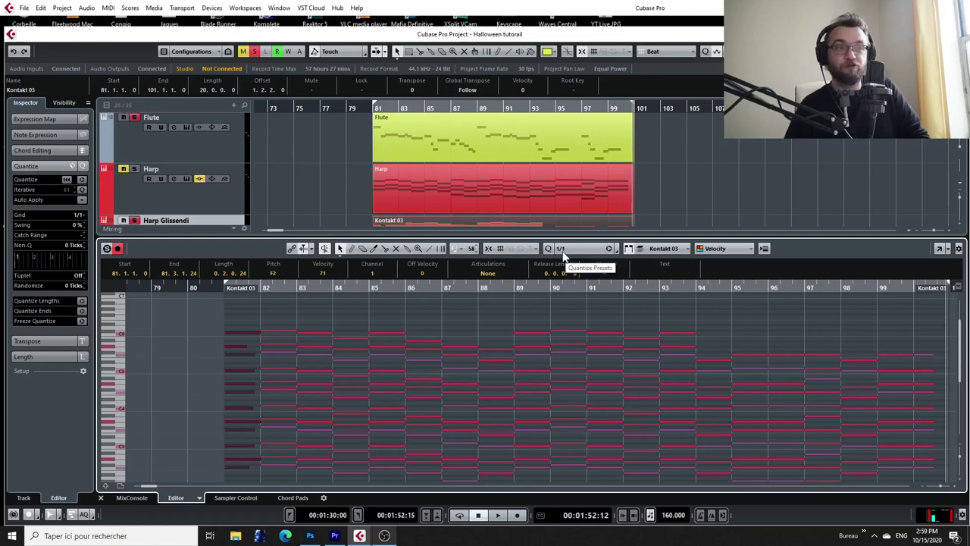
Give the selected bar-81 notes a fixed length of 1.0.0.0, ending at 82.1.1.0.
{"action": "left_click", "coordinate": [108, 8]}
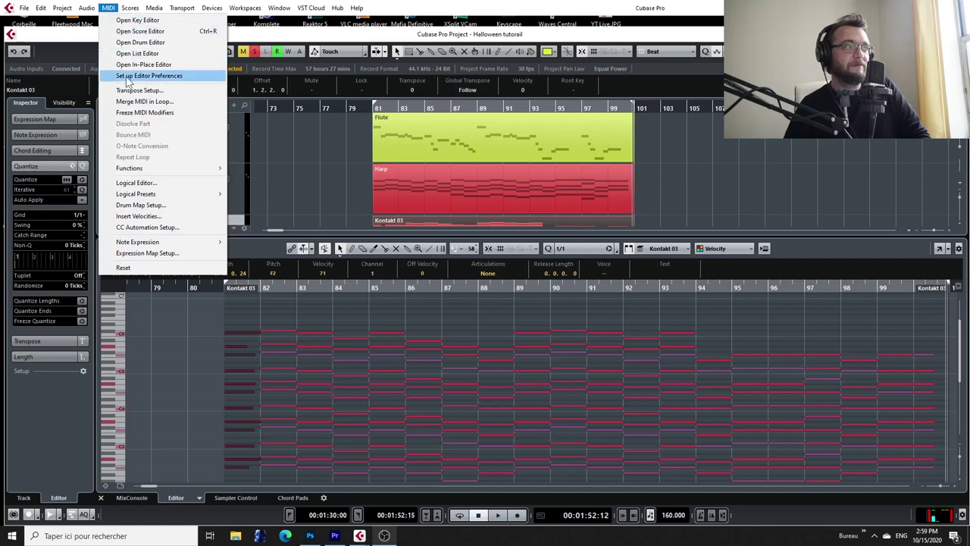
{"action": "mouse_move", "coordinate": [151, 168]}
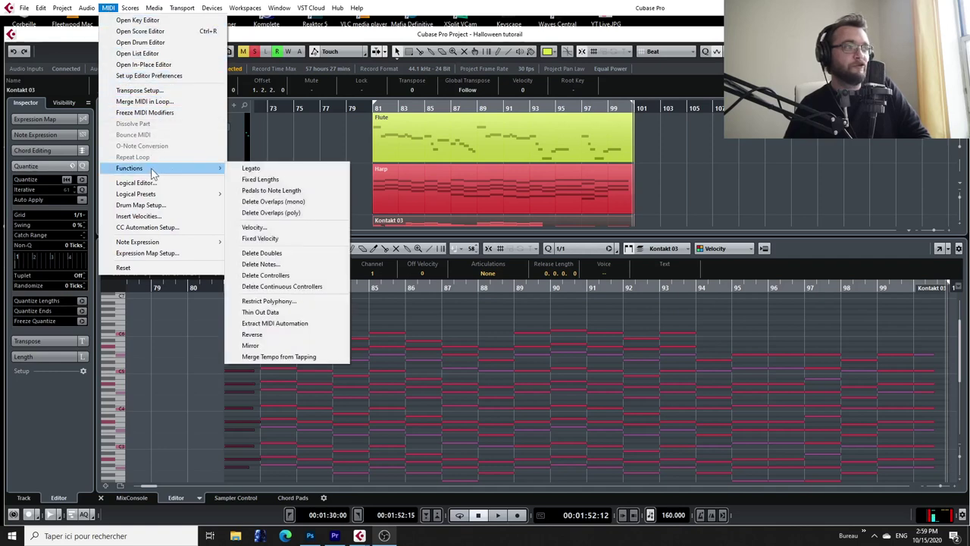
{"action": "left_click", "coordinate": [276, 181]}
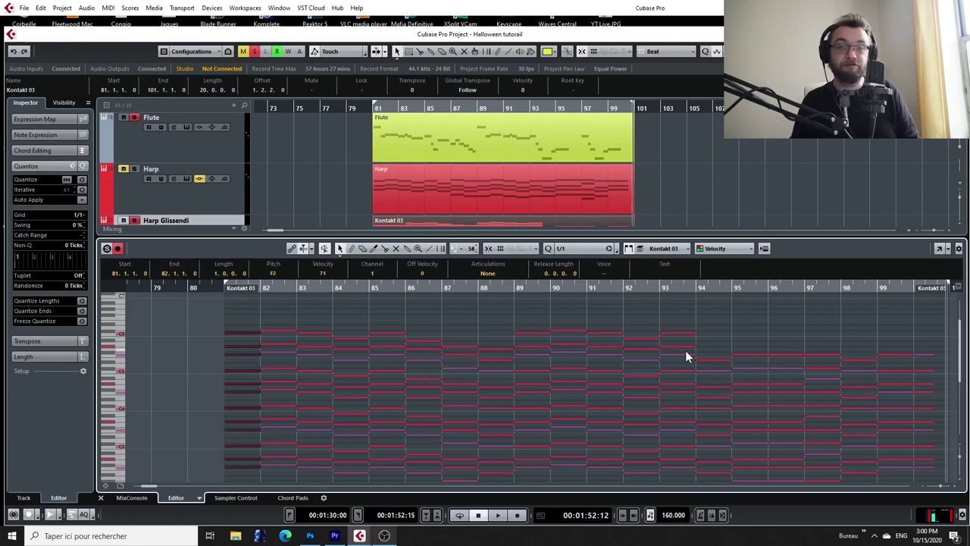
Select the Kontakt 03 part and insert Arpache SX as Harp Glissendi's first MIDI insert.
{"action": "left_click", "coordinate": [501, 201]}
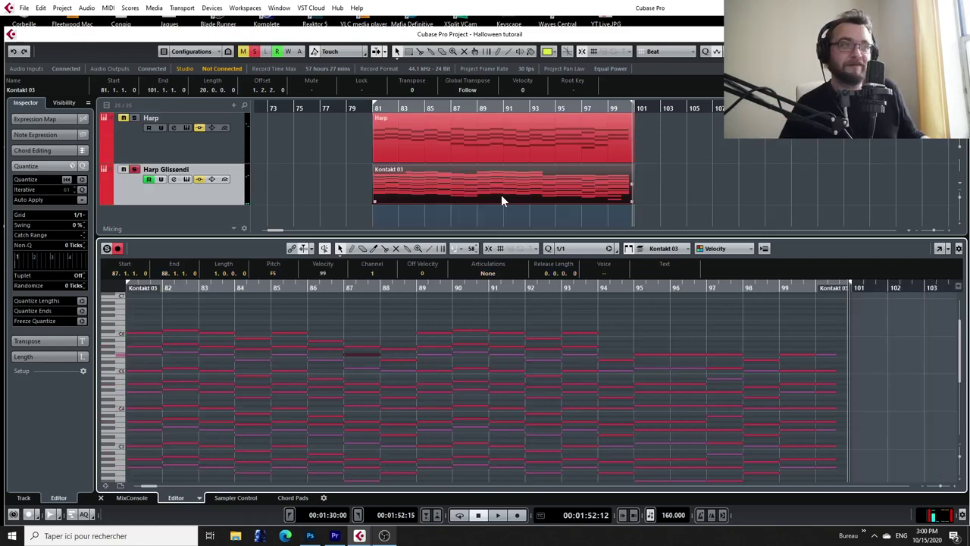
{"action": "left_click", "coordinate": [507, 179]}
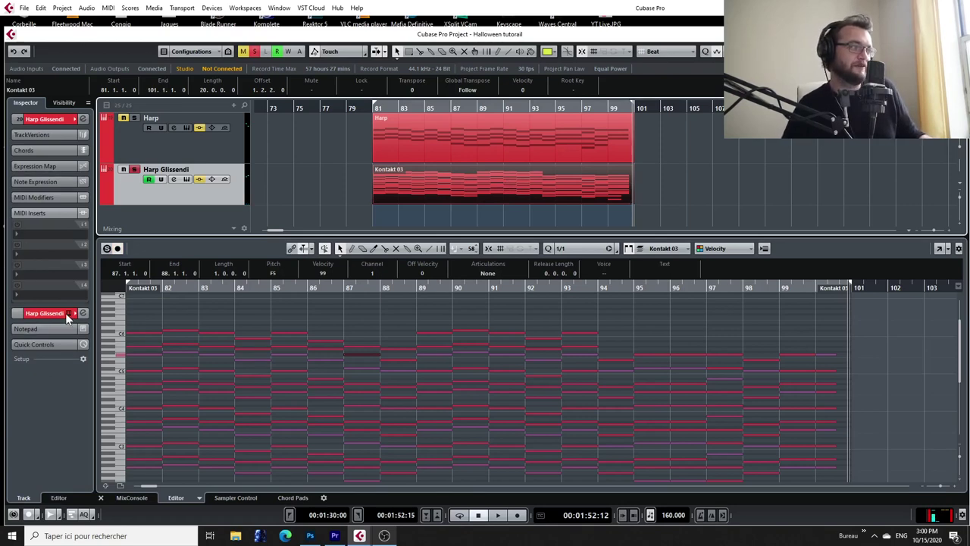
{"action": "left_click", "coordinate": [18, 235]}
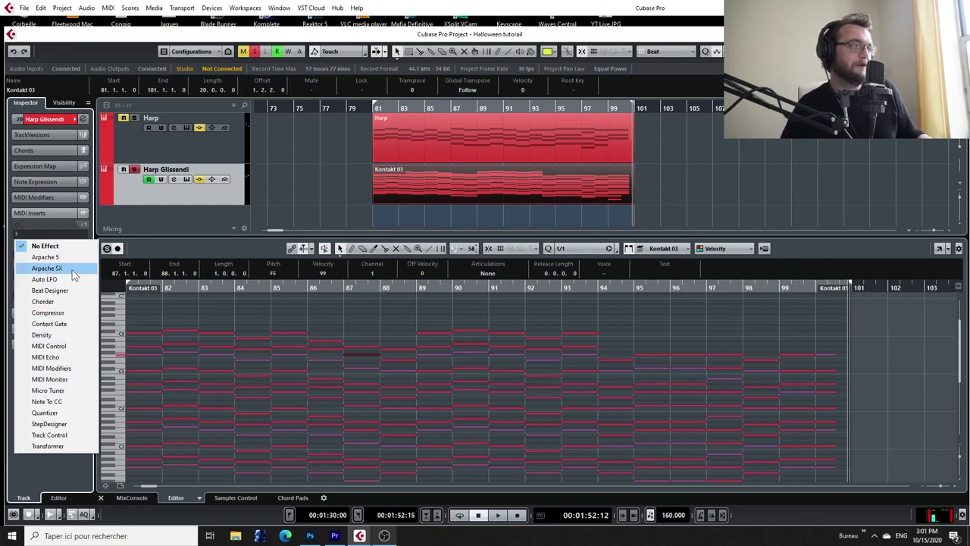
{"action": "left_click", "coordinate": [61, 269]}
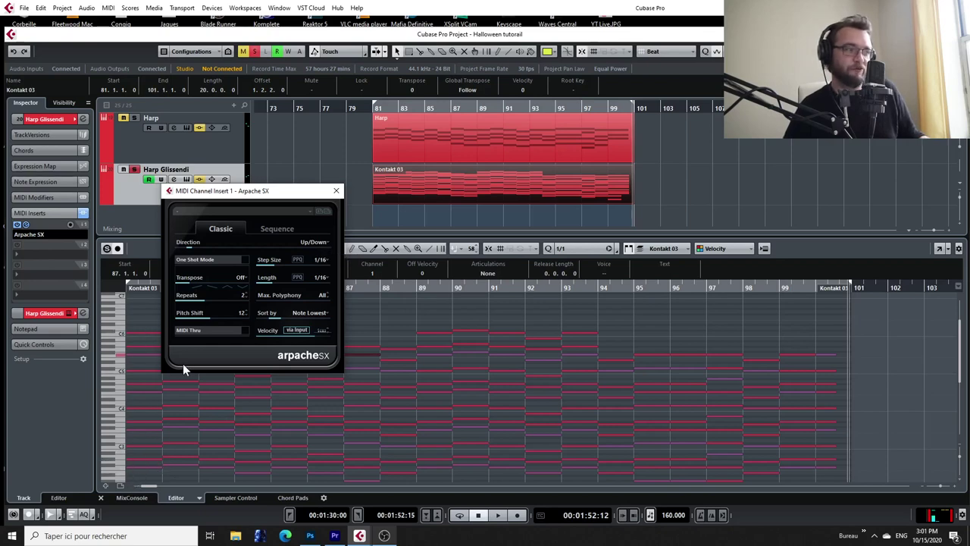
Set Arpache SX step size and note length both to dotted 1/32.
{"action": "left_click", "coordinate": [322, 260]}
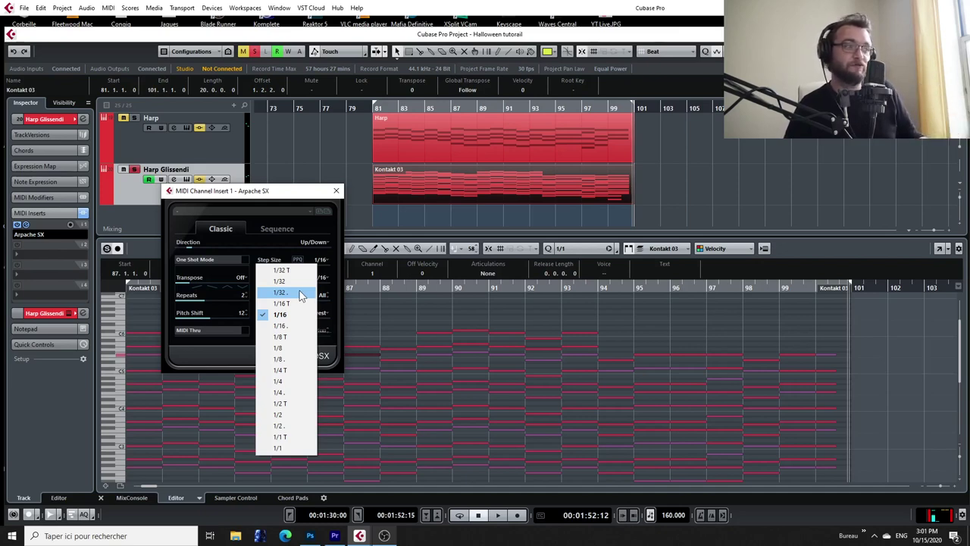
{"action": "left_click", "coordinate": [299, 291]}
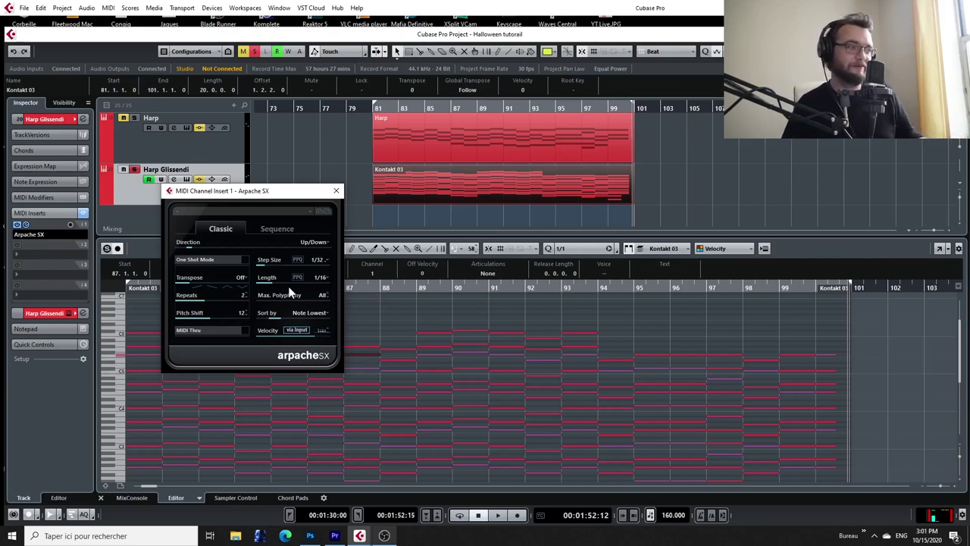
{"action": "left_click", "coordinate": [317, 278]}
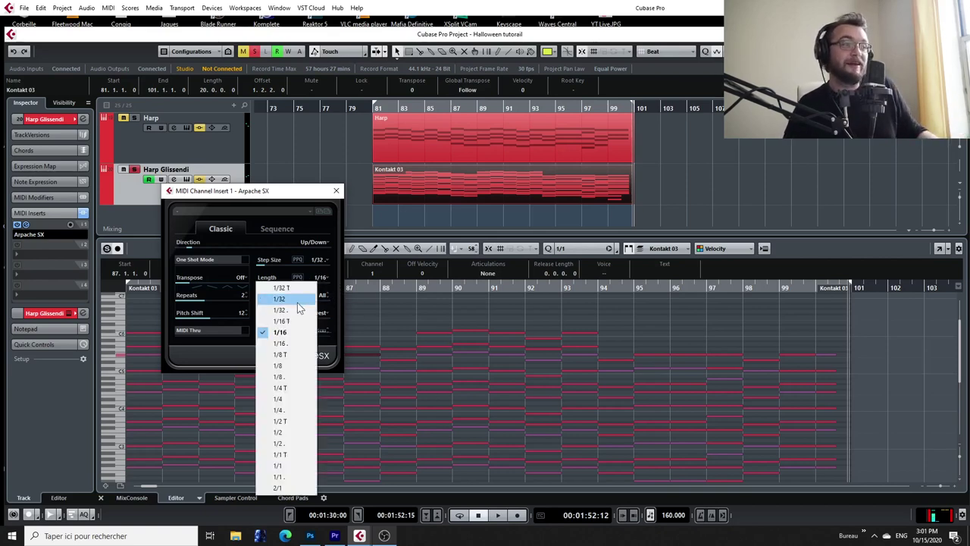
{"action": "left_click", "coordinate": [294, 309]}
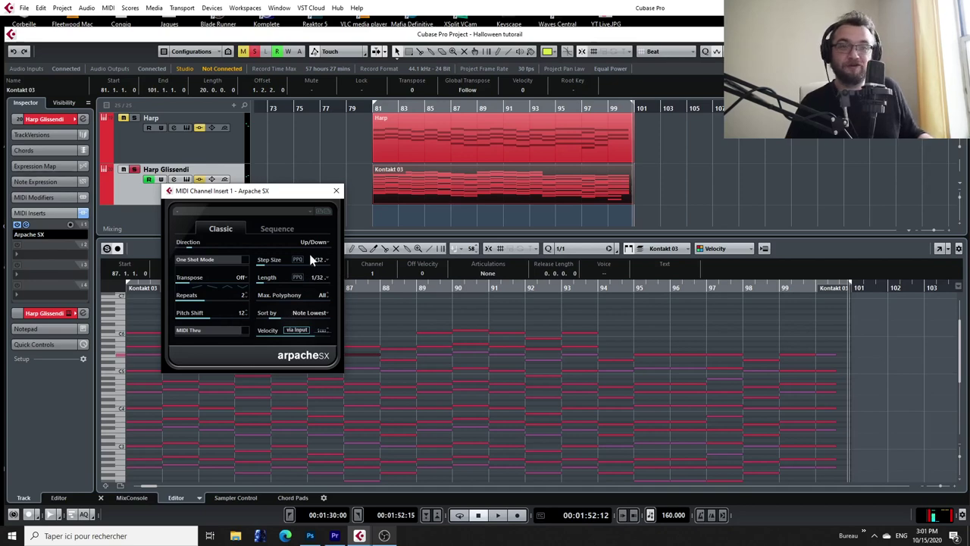
Bypass Arpache SX and play the raw harp chords from bar 81.
{"action": "left_click", "coordinate": [17, 225]}
{"action": "left_click", "coordinate": [371, 110]}
{"action": "scroll", "coordinate": [219, 177], "scroll_direction": "up", "scroll_amount": 2}
{"action": "key", "text": "space"}
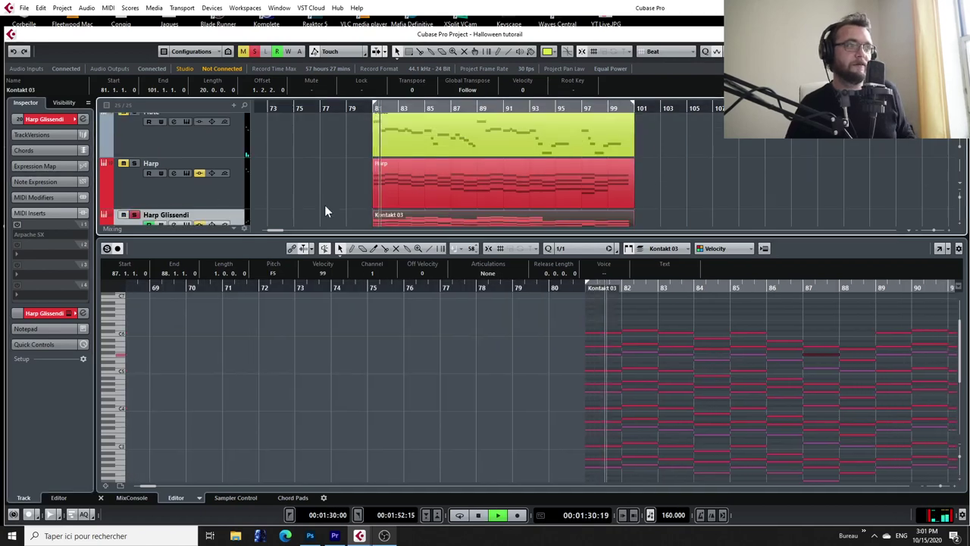
{"action": "scroll", "coordinate": [325, 202], "scroll_direction": "down", "scroll_amount": 1}
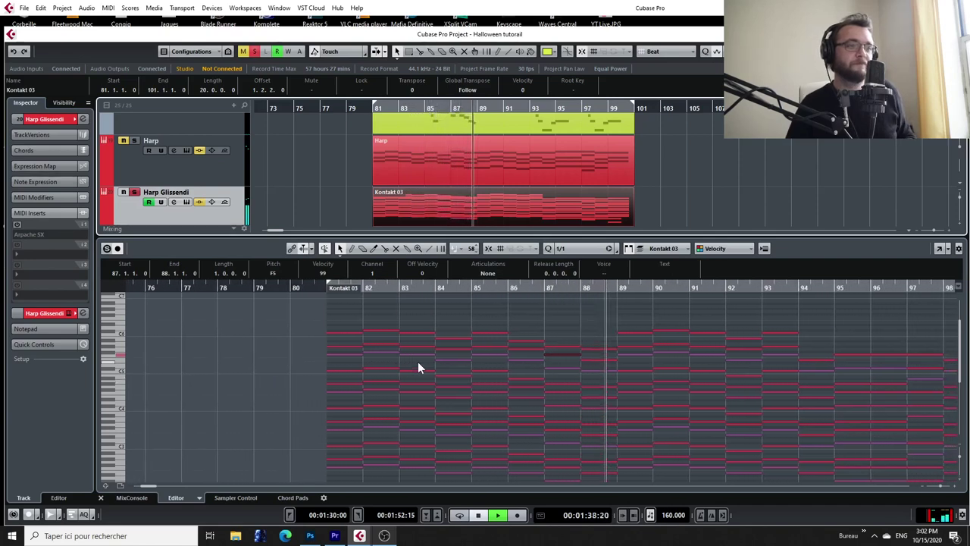
Re-enable Arpache SX, play the arpeggiated passage from bar 81, then stop.
{"action": "left_click", "coordinate": [377, 110]}
{"action": "key", "text": "KP_1"}
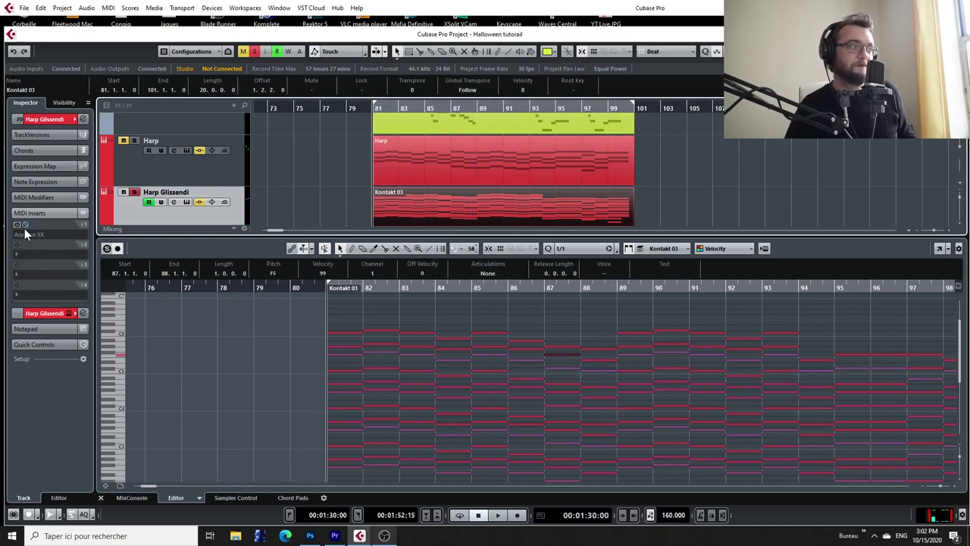
{"action": "left_click", "coordinate": [25, 225]}
{"action": "key", "text": "space"}
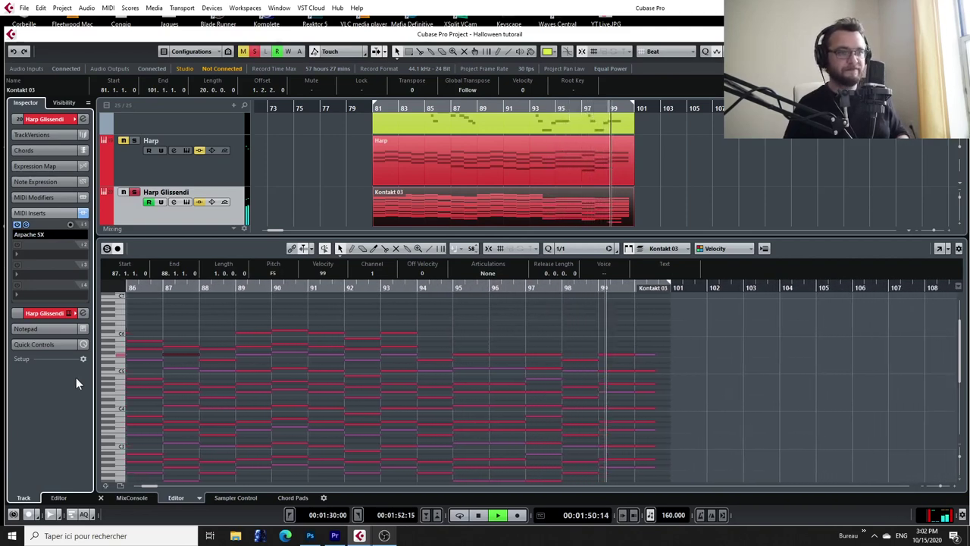
{"action": "key", "text": "space"}
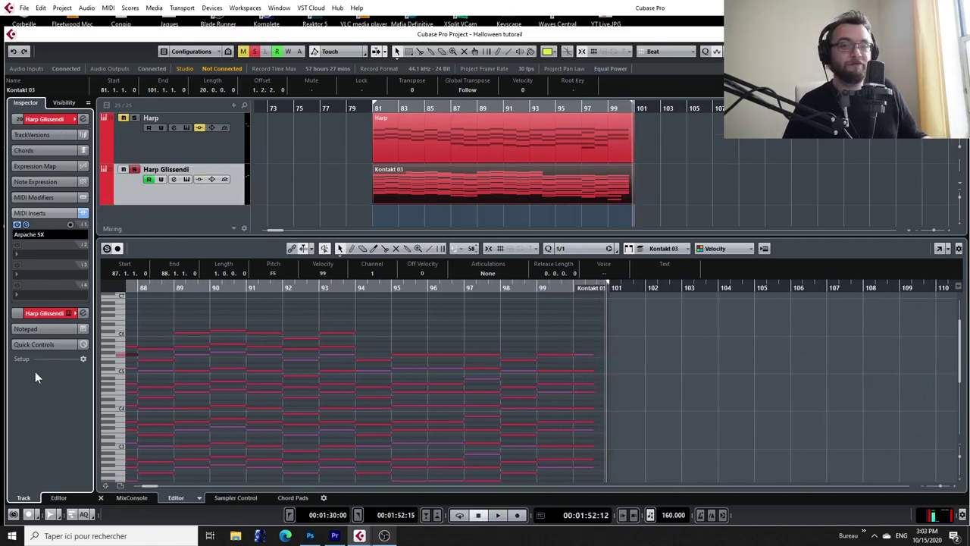
Insert REVelation reverb in Harp Glissendi's first audio insert slot, with wet mix lowered to 25%.
{"action": "left_click", "coordinate": [39, 313]}
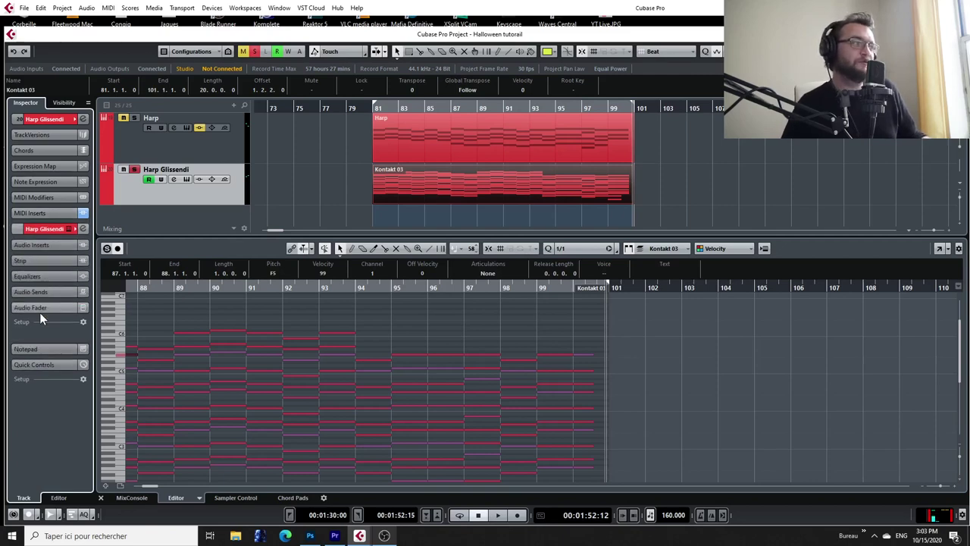
{"action": "left_click", "coordinate": [52, 244]}
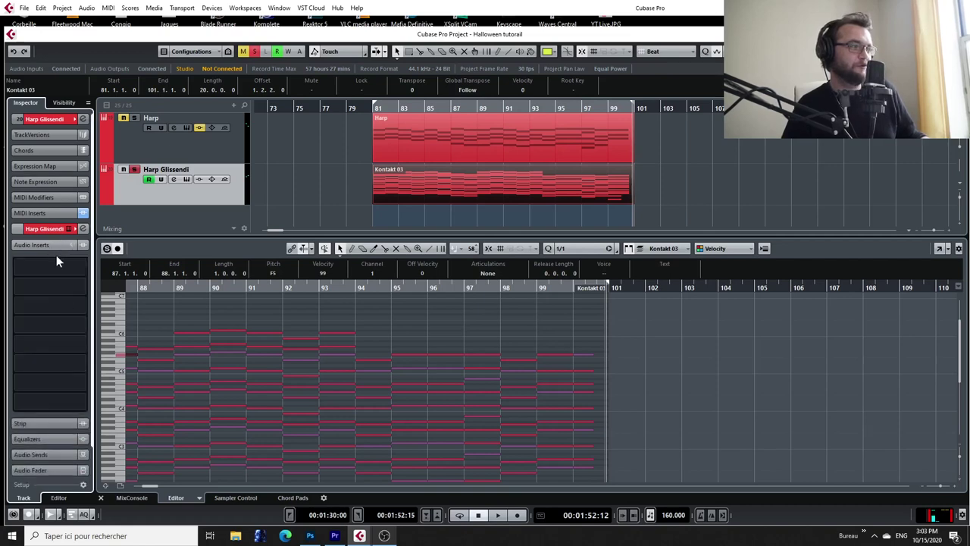
{"action": "left_click", "coordinate": [81, 267]}
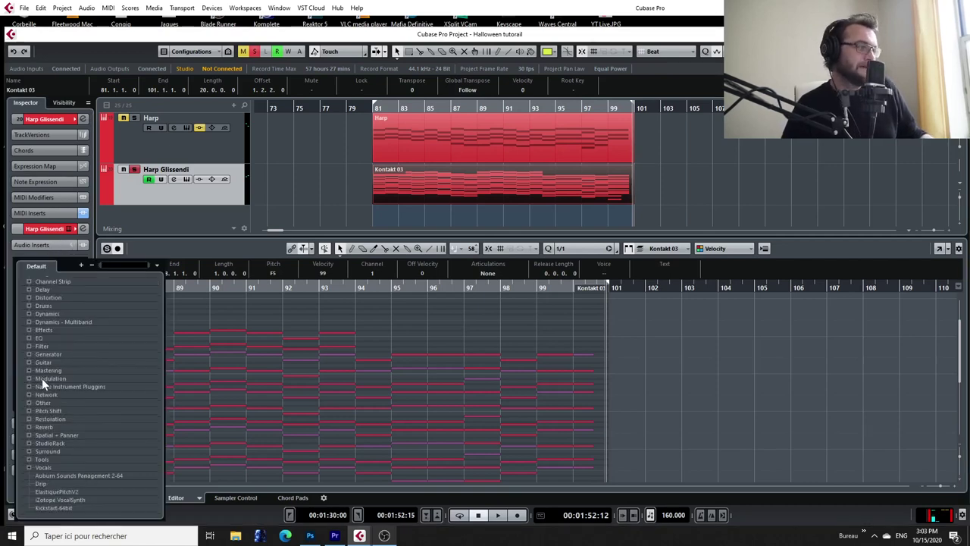
{"action": "left_click", "coordinate": [30, 429]}
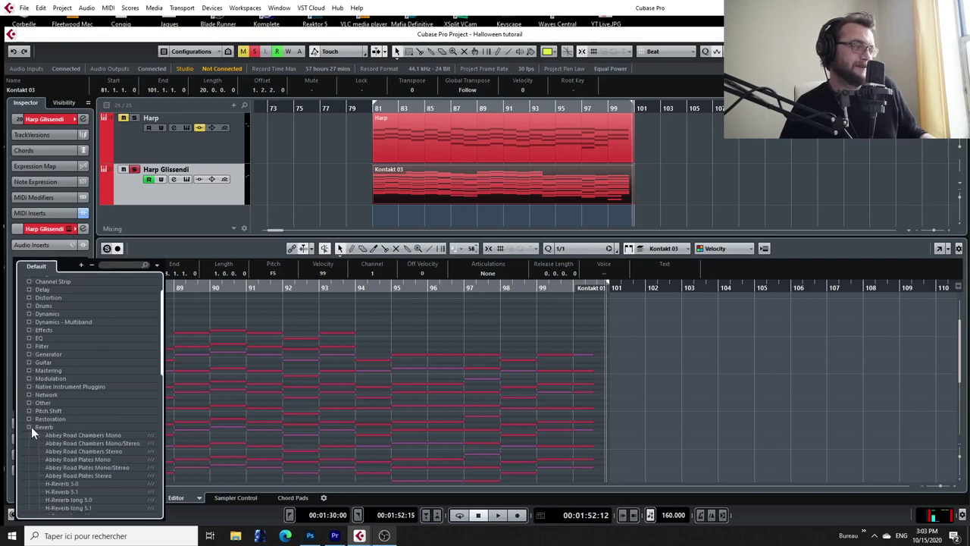
{"action": "scroll", "coordinate": [79, 439], "scroll_direction": "down", "scroll_amount": 10}
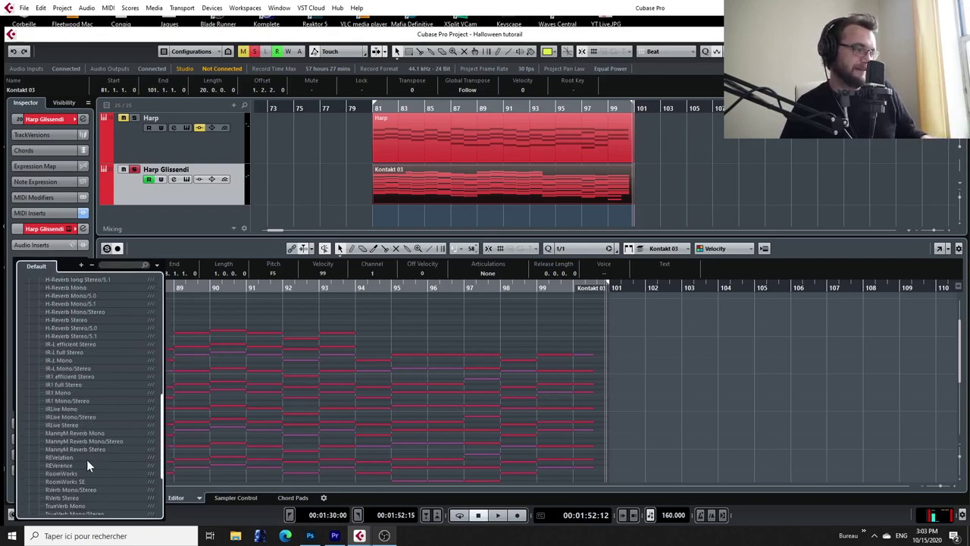
{"action": "left_click", "coordinate": [58, 455]}
{"action": "left_click_drag", "start_coordinate": [704, 206], "coordinate": [690, 279]}
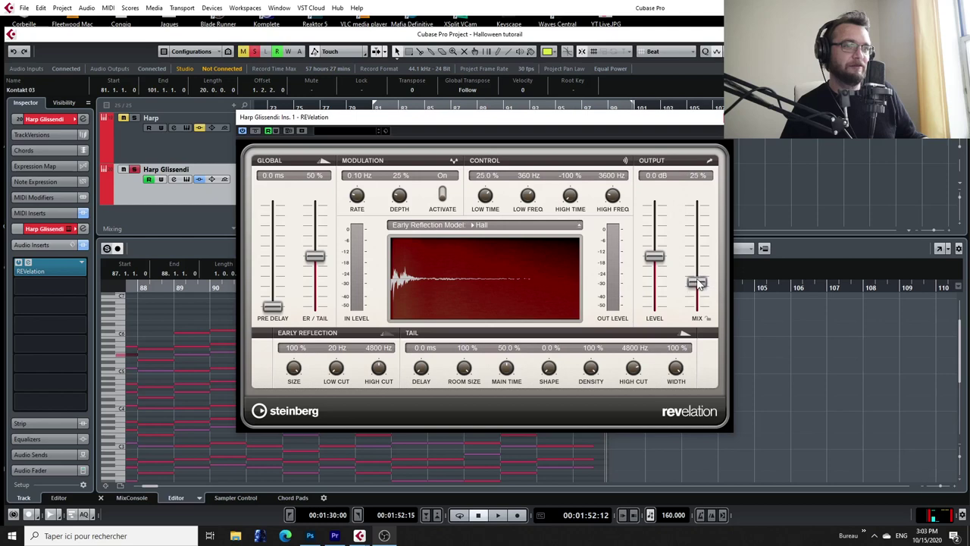
{"action": "left_click", "coordinate": [720, 117]}
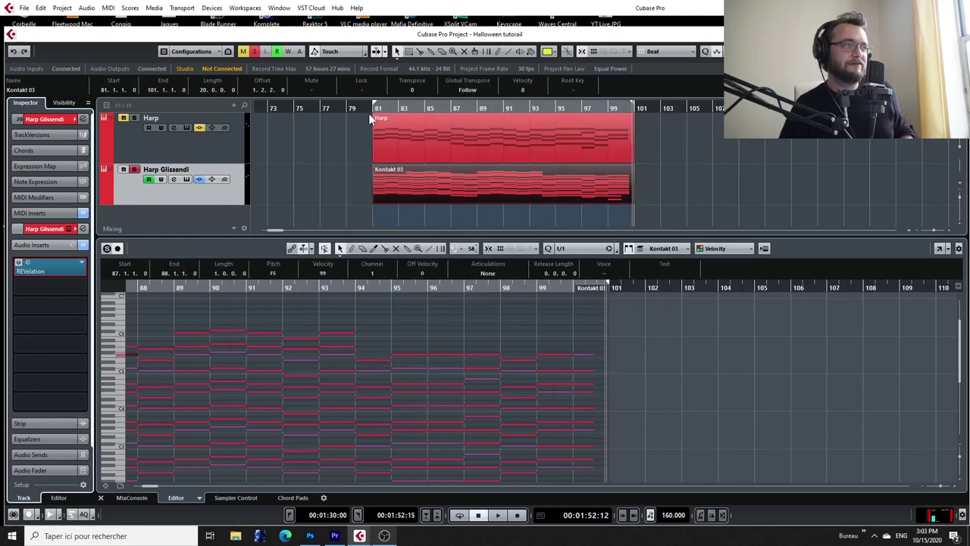
{"action": "left_click_drag", "start_coordinate": [371, 108], "coordinate": [371, 109]}
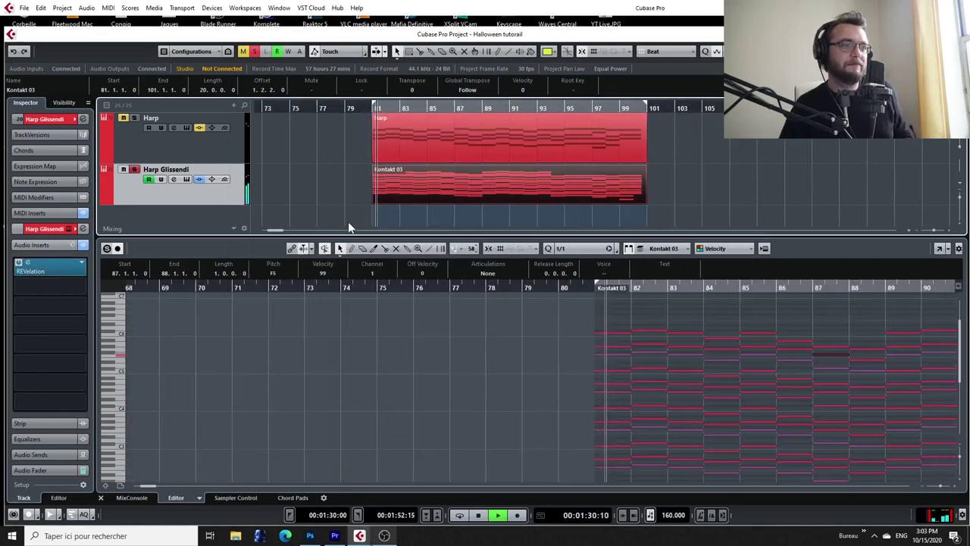
{"action": "left_click", "coordinate": [19, 263]}
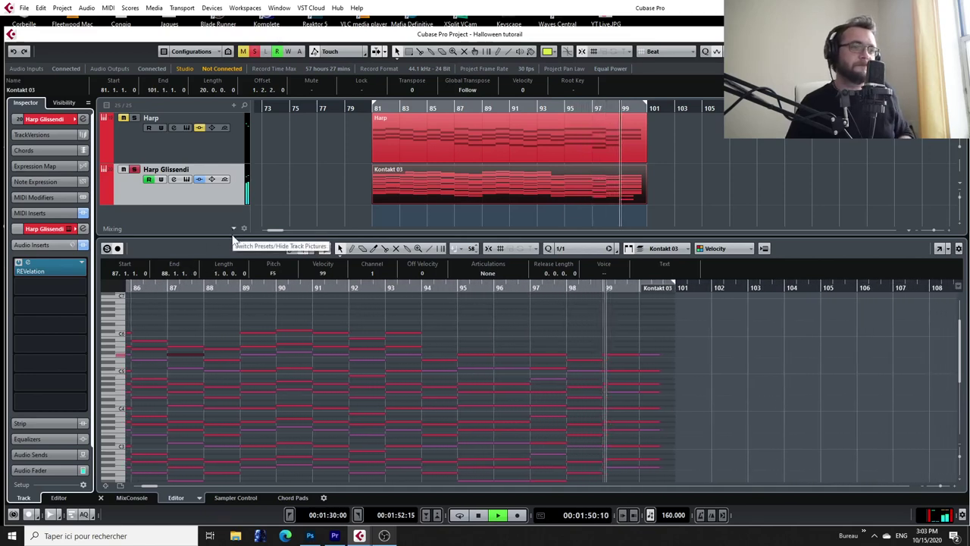
{"action": "key", "text": "space"}
Unmute the Flute track and play flute and harp together from bar 81.
{"action": "scroll", "coordinate": [208, 168], "scroll_direction": "up", "scroll_amount": 3}
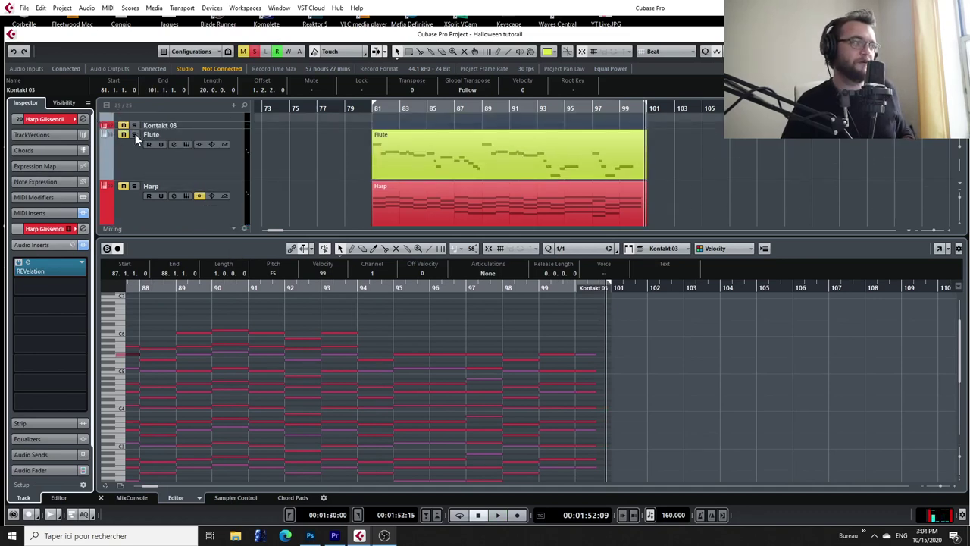
{"action": "left_click", "coordinate": [135, 134]}
{"action": "left_click", "coordinate": [372, 104]}
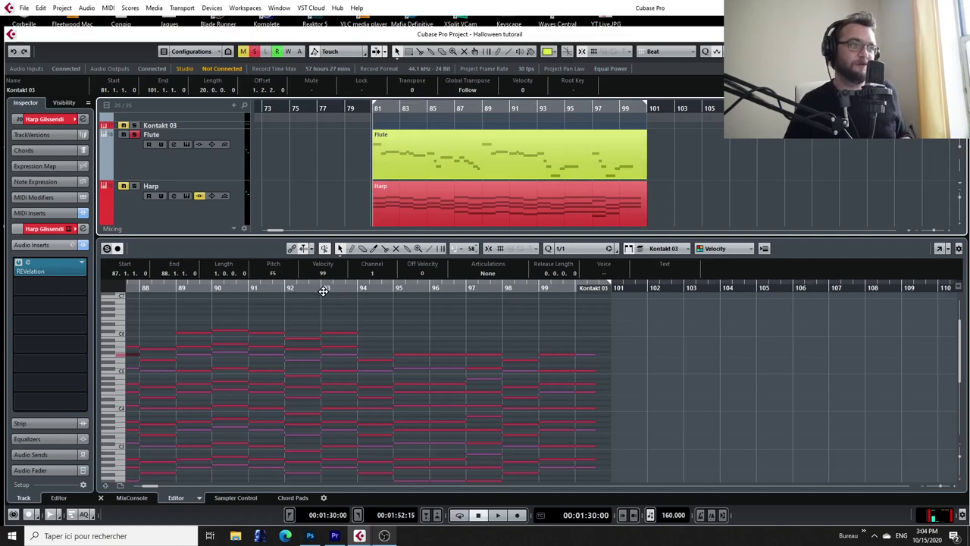
{"action": "key", "text": "space"}
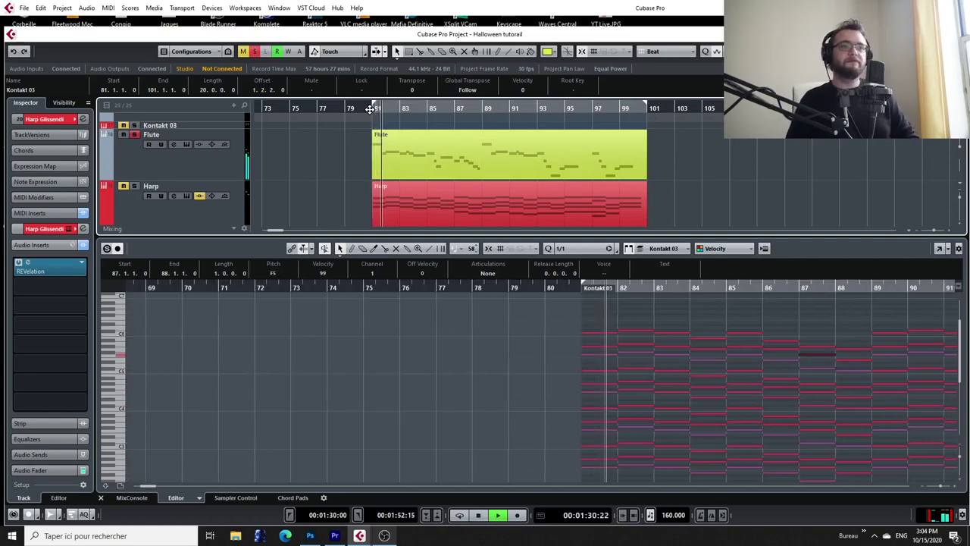